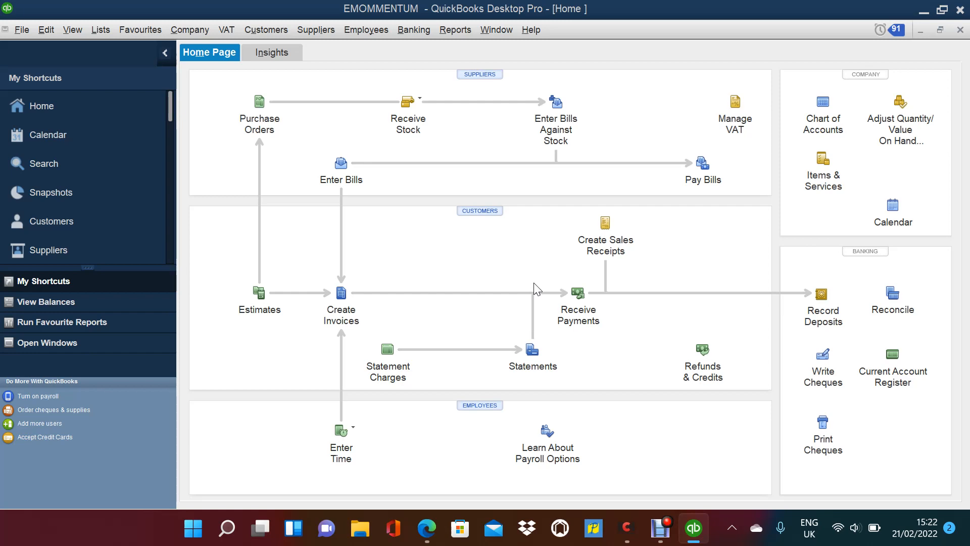
left_click(262, 28)
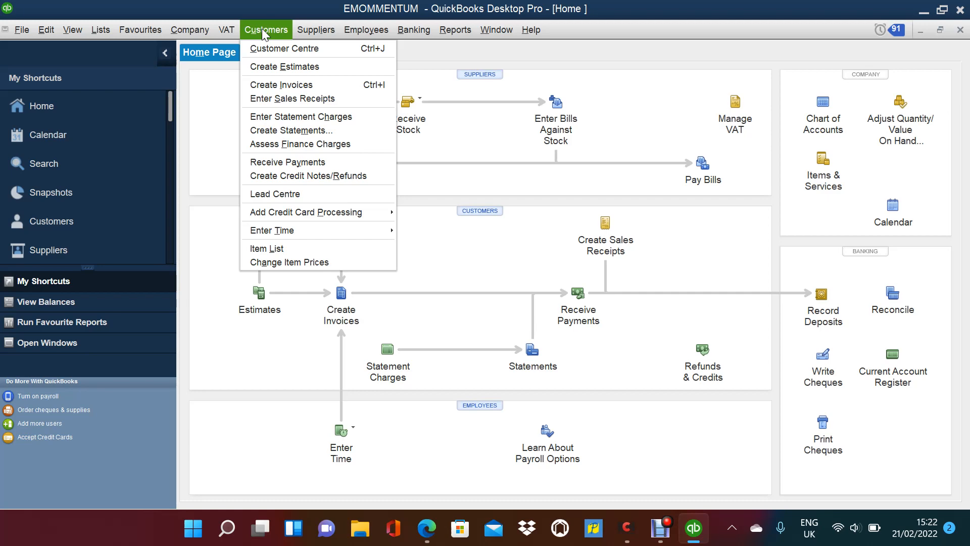
left_click(497, 30)
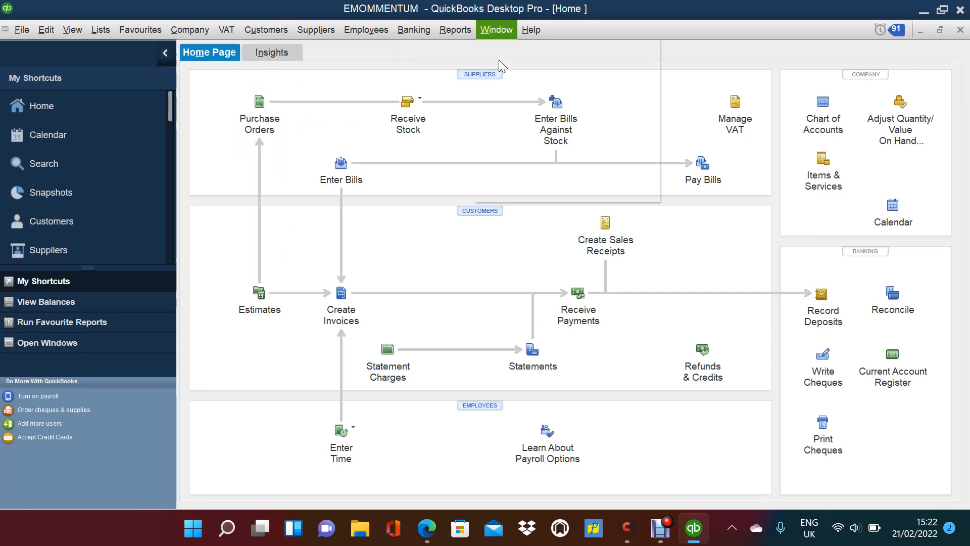
left_click(328, 52)
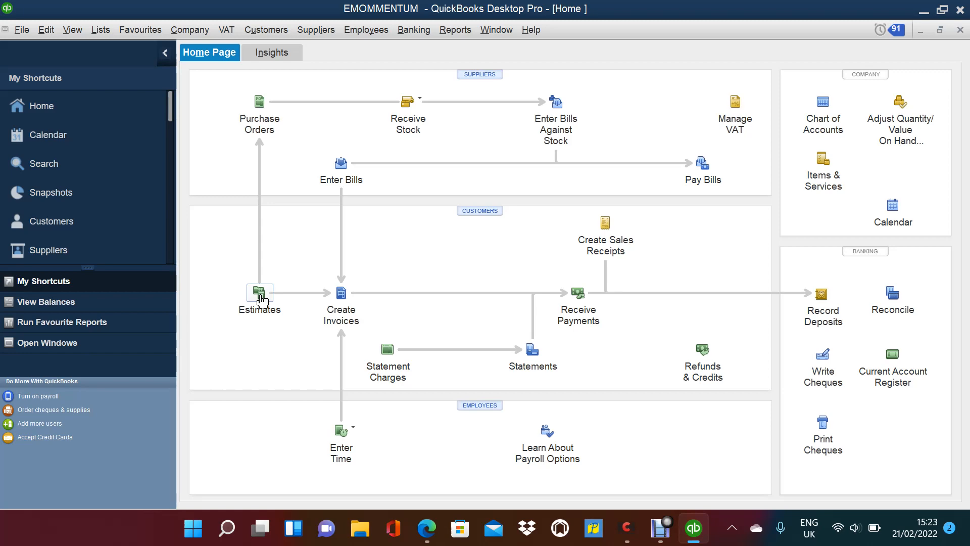
Start a new estimate for the customer Host Pro ltd using the Retail Estimate template
left_click(261, 298)
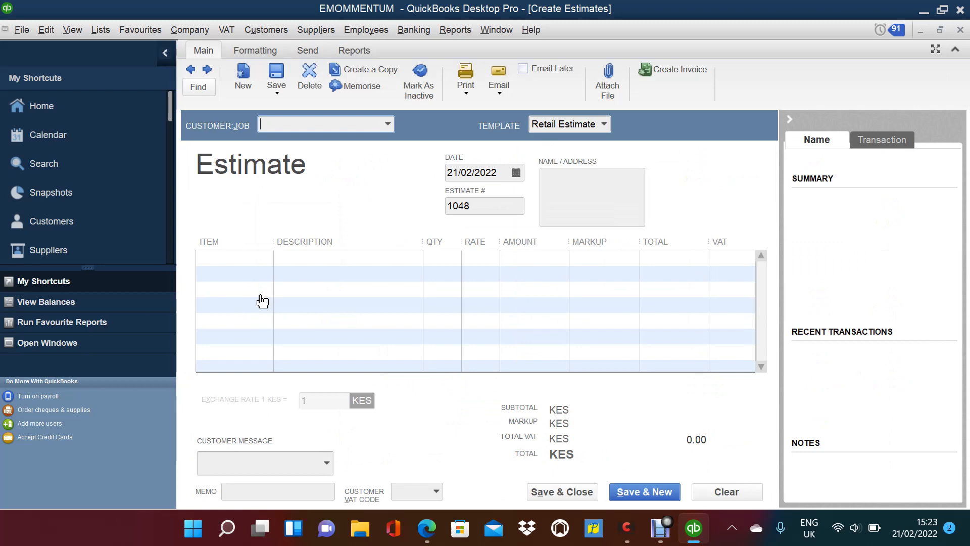
left_click(388, 124)
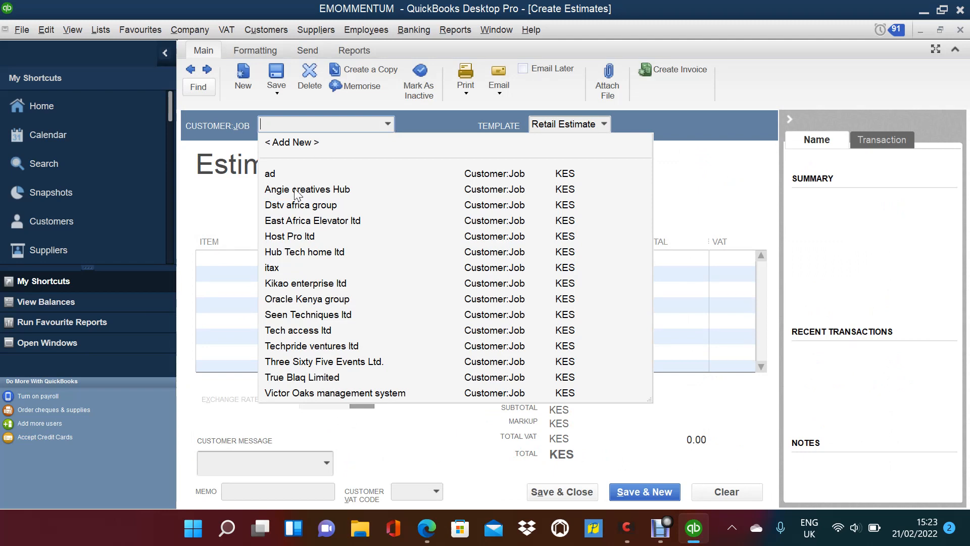
left_click(293, 237)
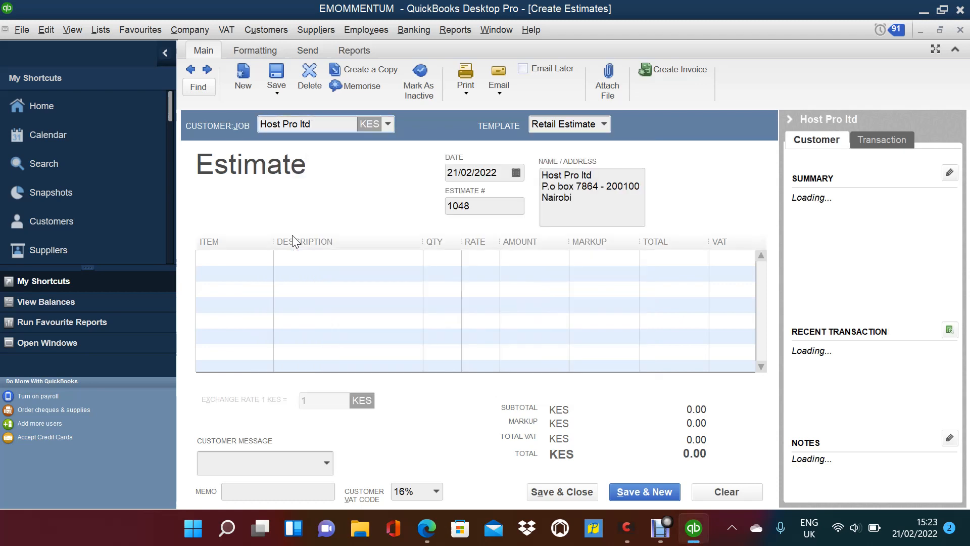
left_click(604, 125)
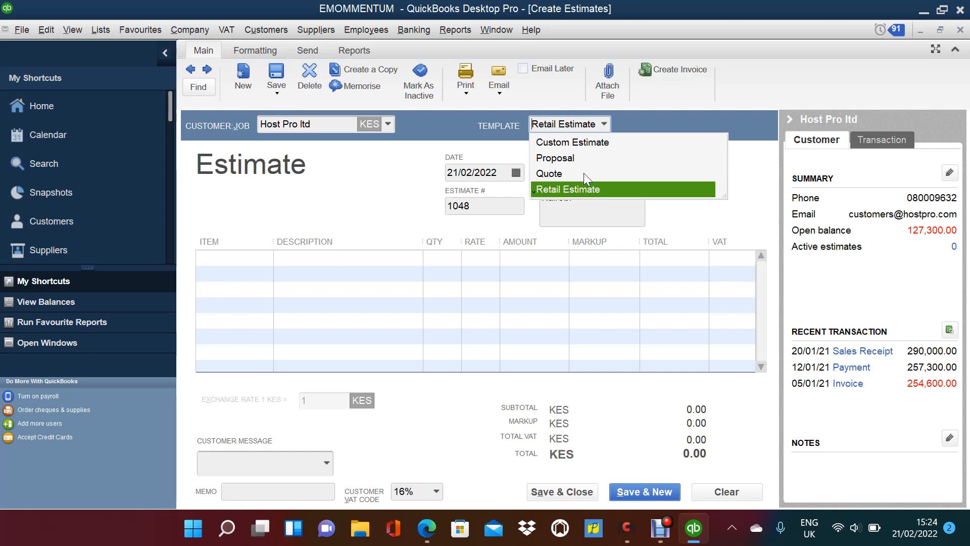
left_click(575, 190)
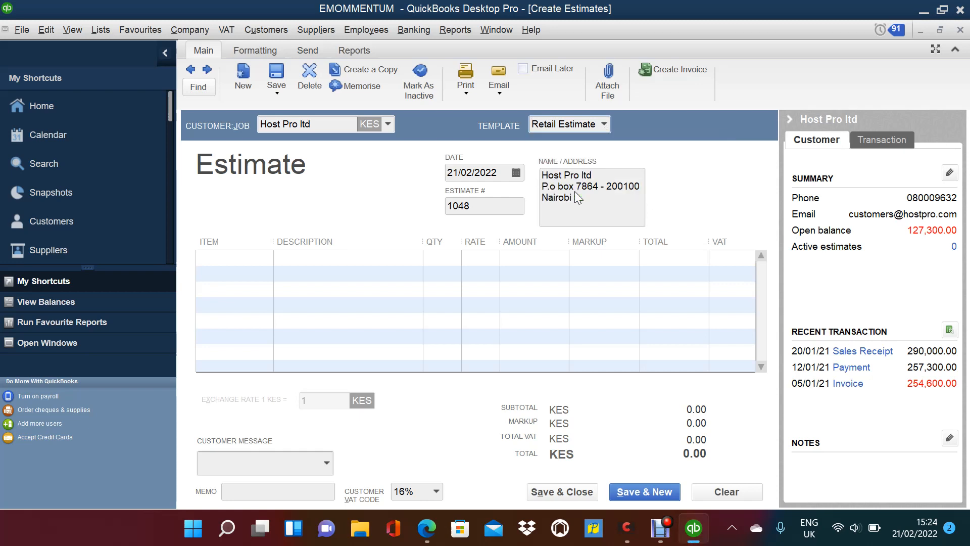
Set the estimate's date to 04/01/2022
left_click(516, 173)
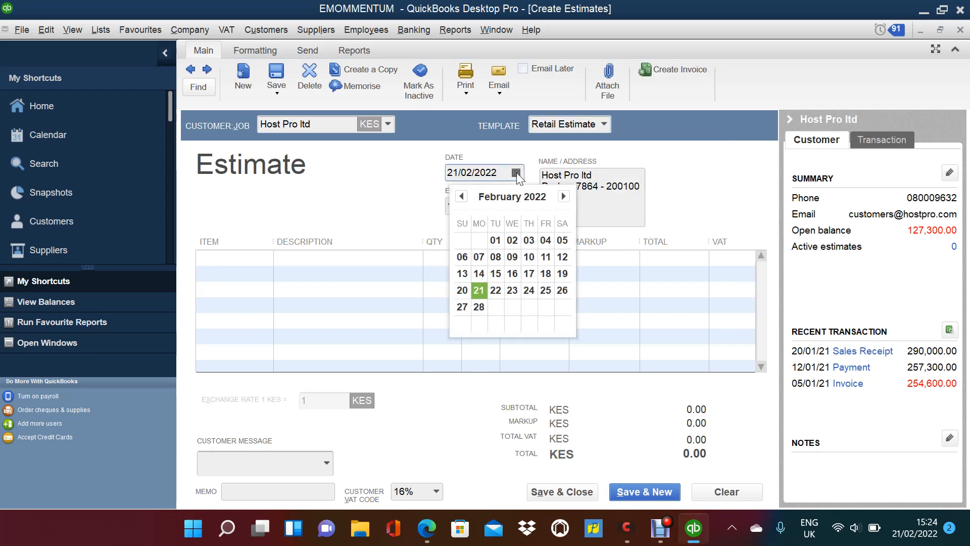
left_click(460, 197)
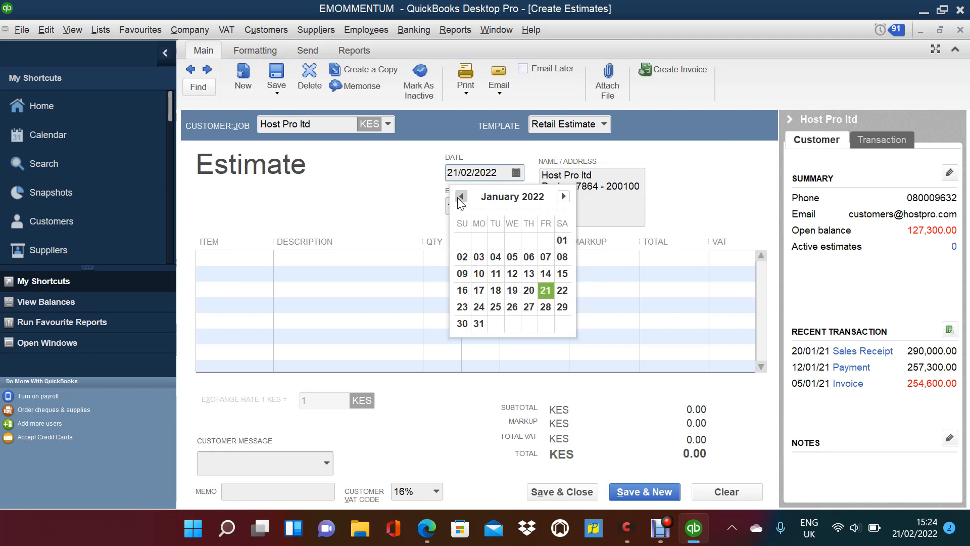
left_click(461, 196)
left_click(460, 197)
left_click(460, 197)
left_click(460, 197)
left_click(461, 197)
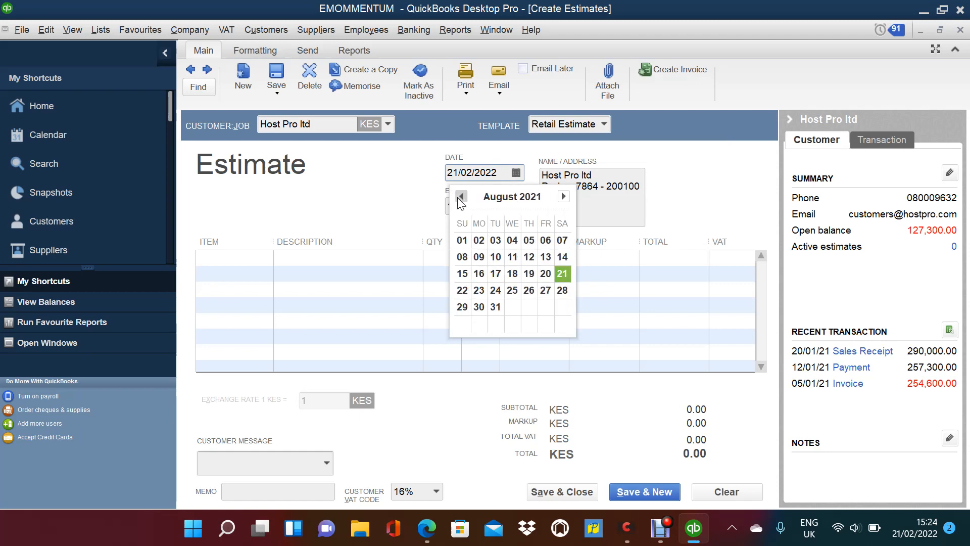
left_click(461, 197)
left_click(460, 197)
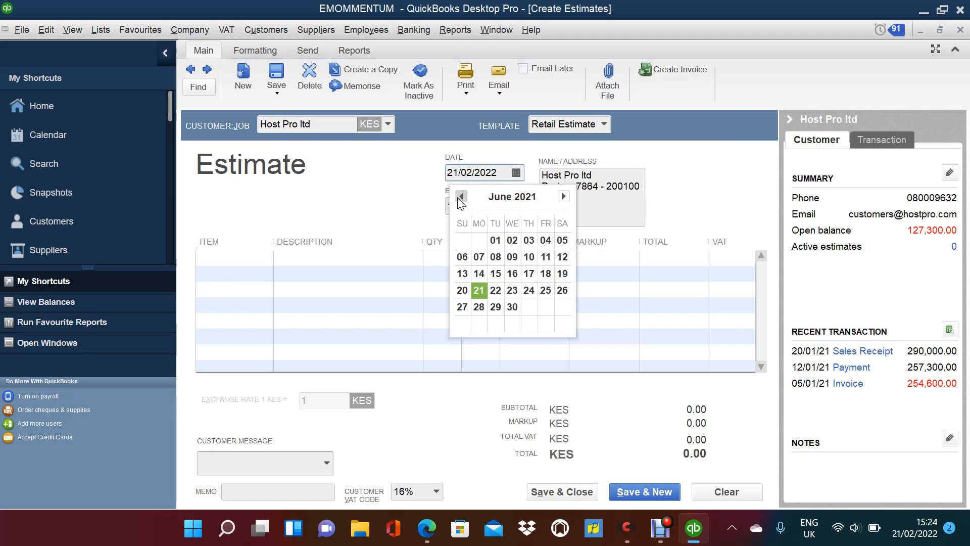
left_click(563, 195)
left_click(563, 196)
left_click(563, 195)
left_click(563, 195)
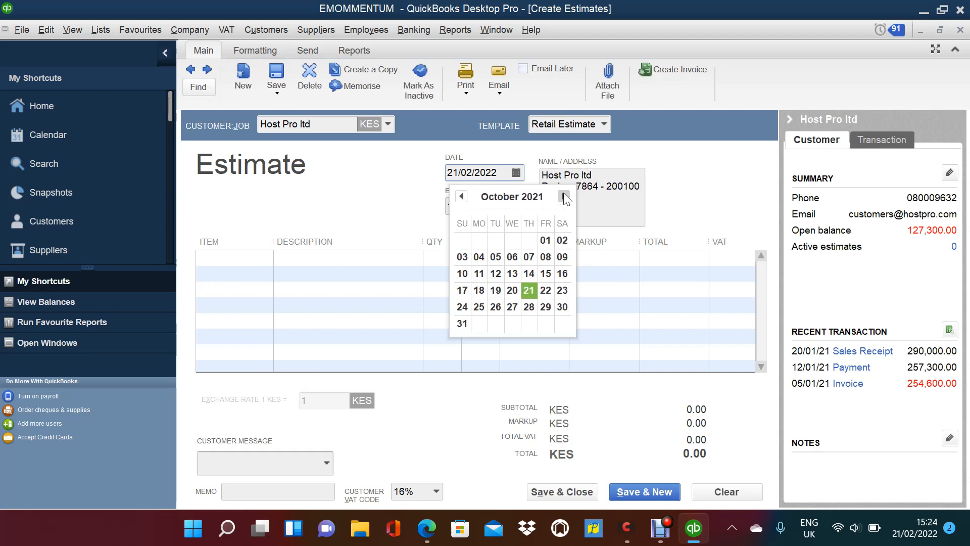
left_click(564, 195)
left_click(563, 196)
left_click(563, 196)
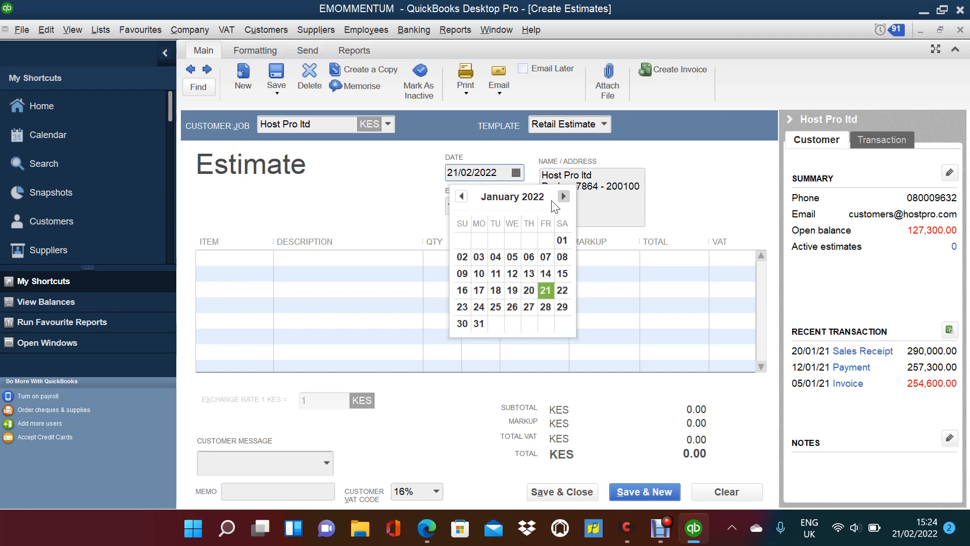
left_click(495, 256)
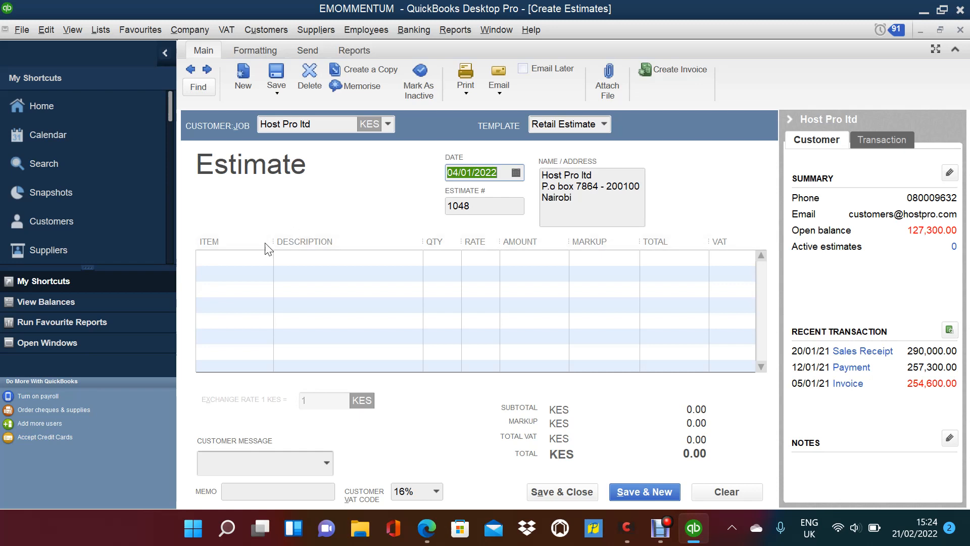
Add a Consultancy services line at a rate of 250,000 to the estimate, then save and close it
left_click(236, 258)
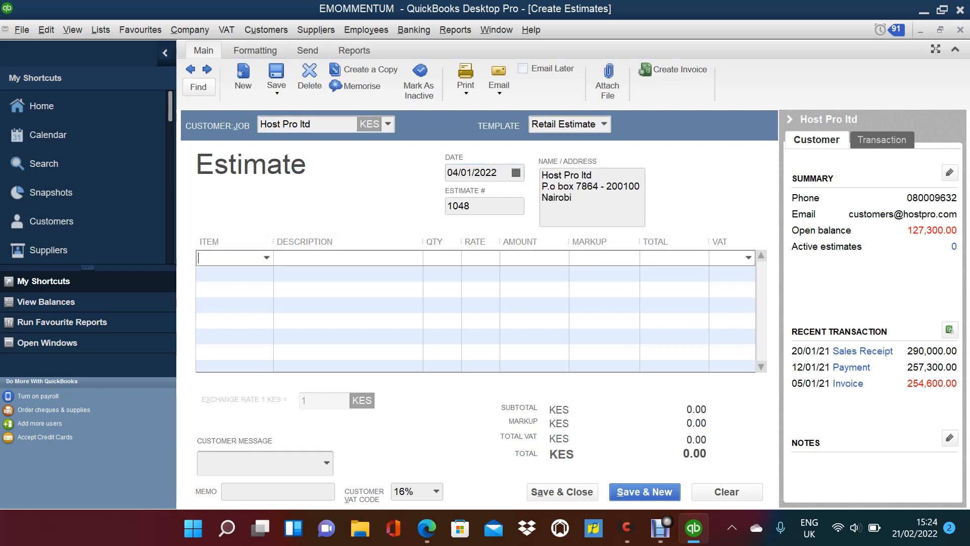
left_click(265, 259)
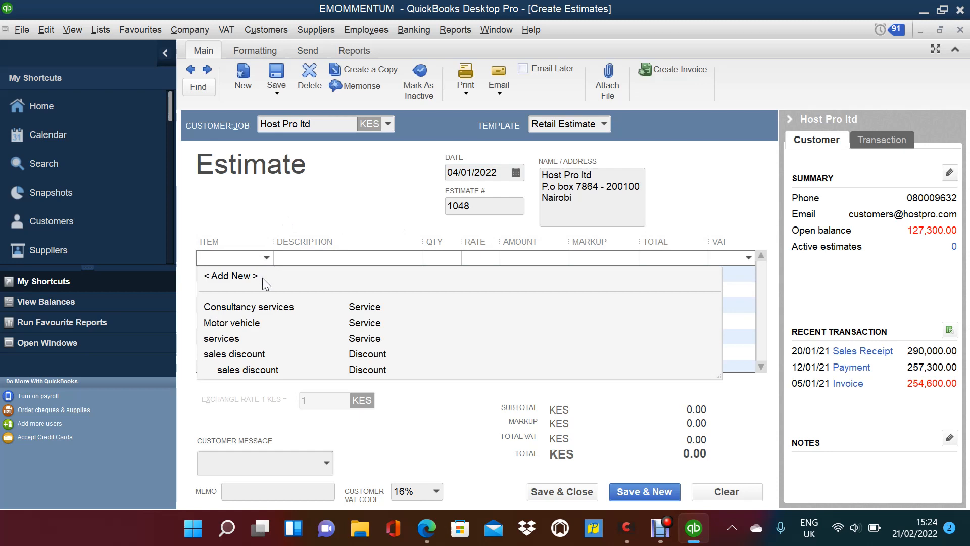
left_click(258, 309)
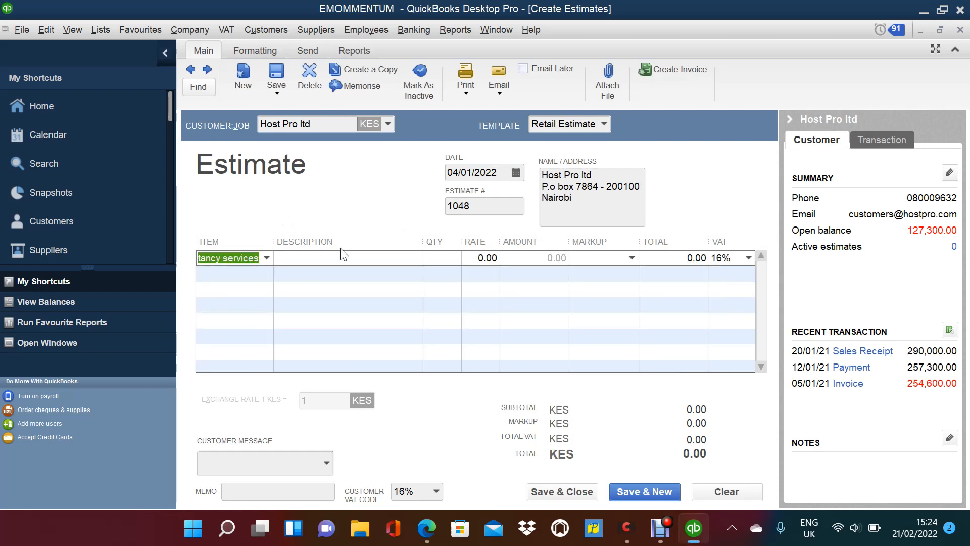
left_click(478, 258)
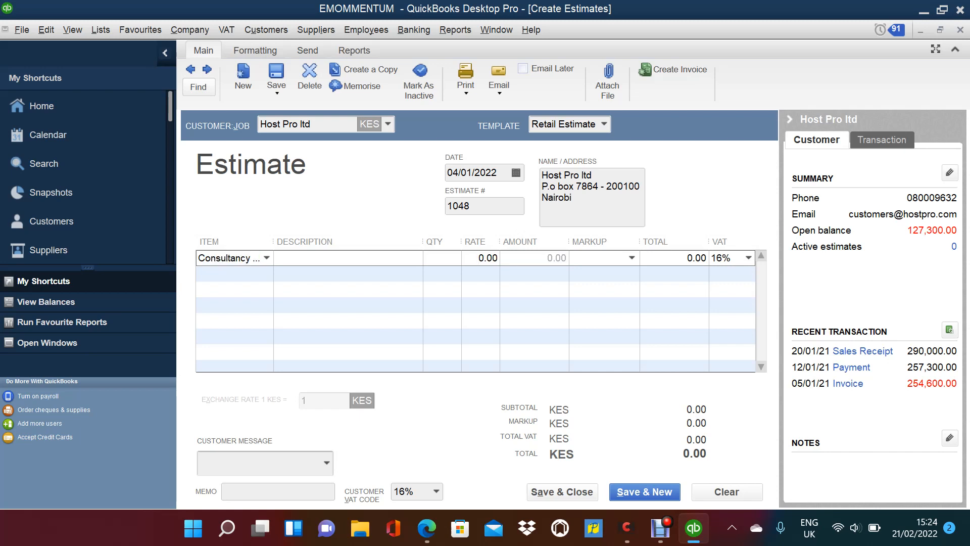
type("250000")
left_click(479, 272)
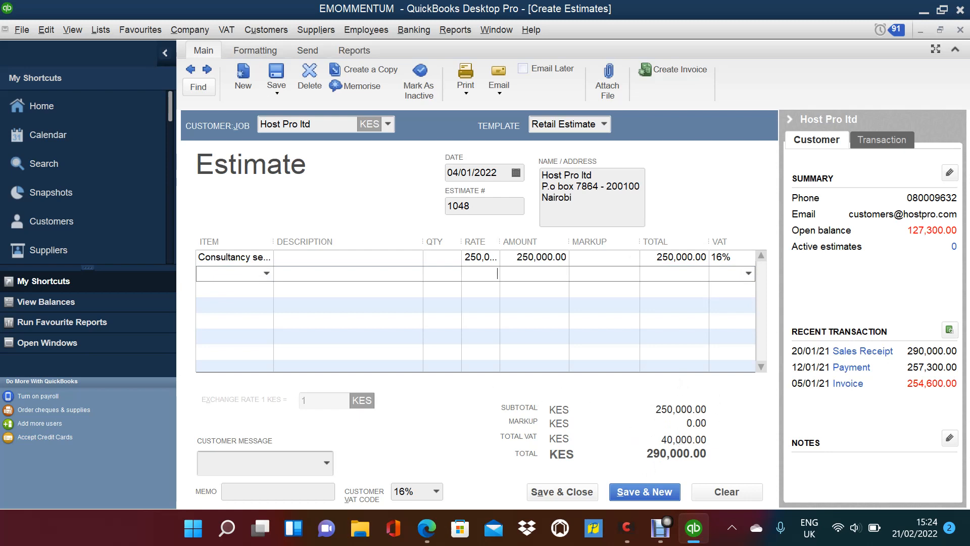
left_click(571, 493)
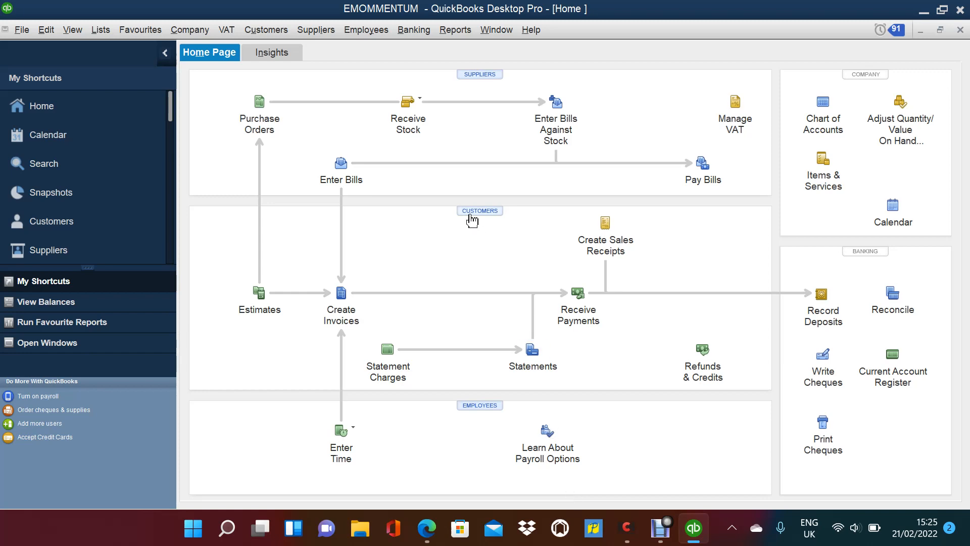
Create an invoice for Host Pro ltd from its available estimate dated 04/01/2022
left_click(271, 29)
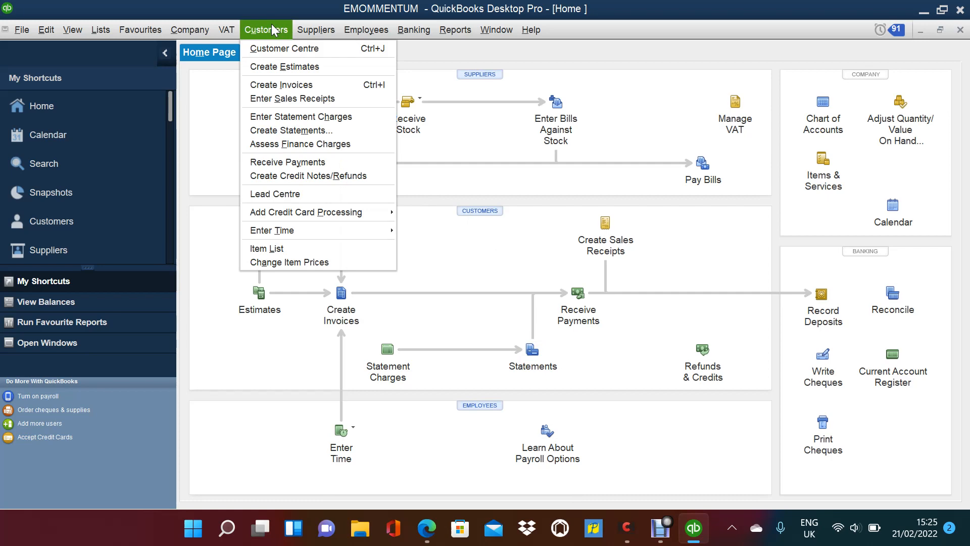
left_click(279, 85)
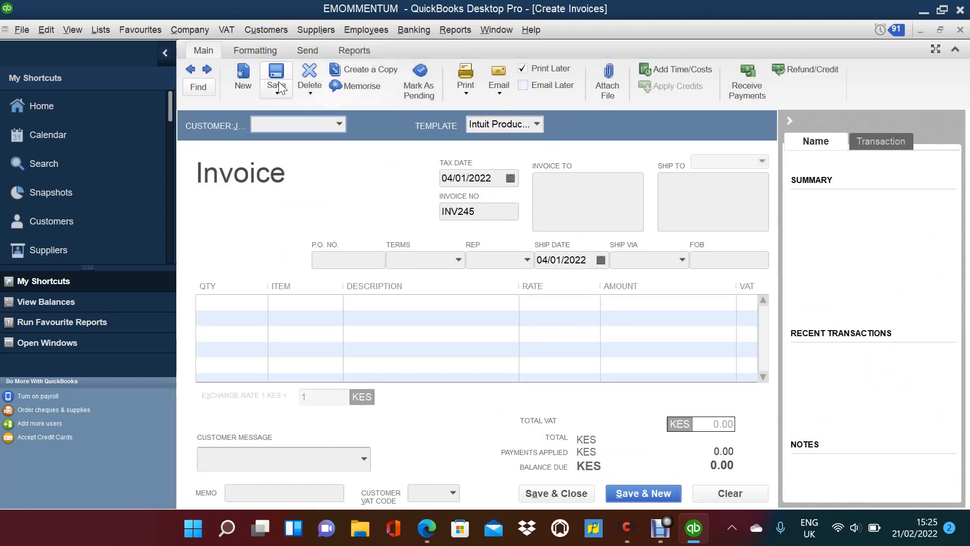
left_click(339, 124)
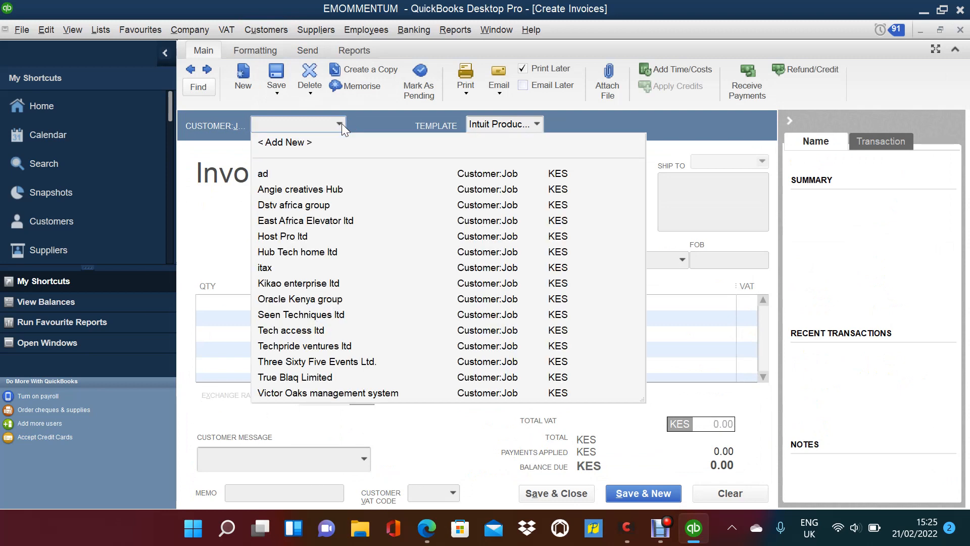
left_click(294, 236)
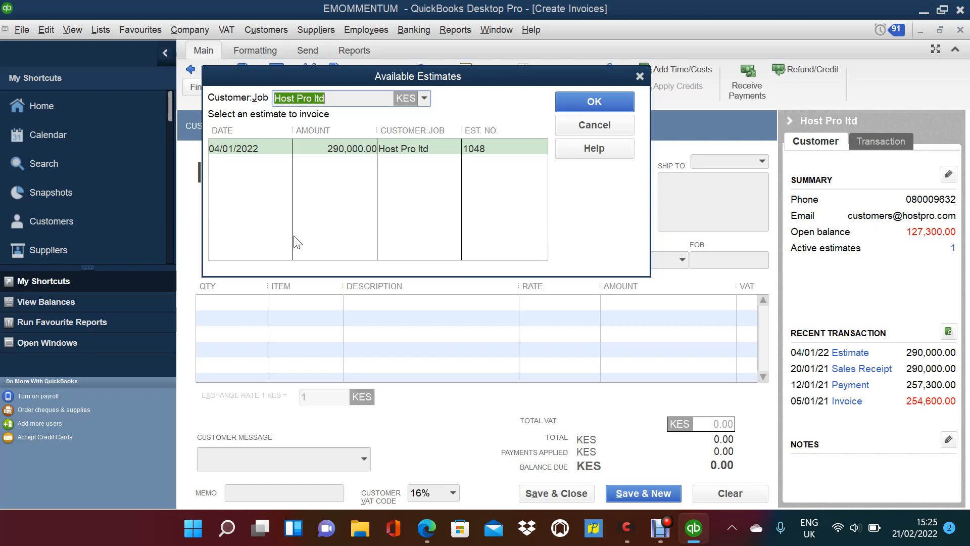
left_click(272, 146)
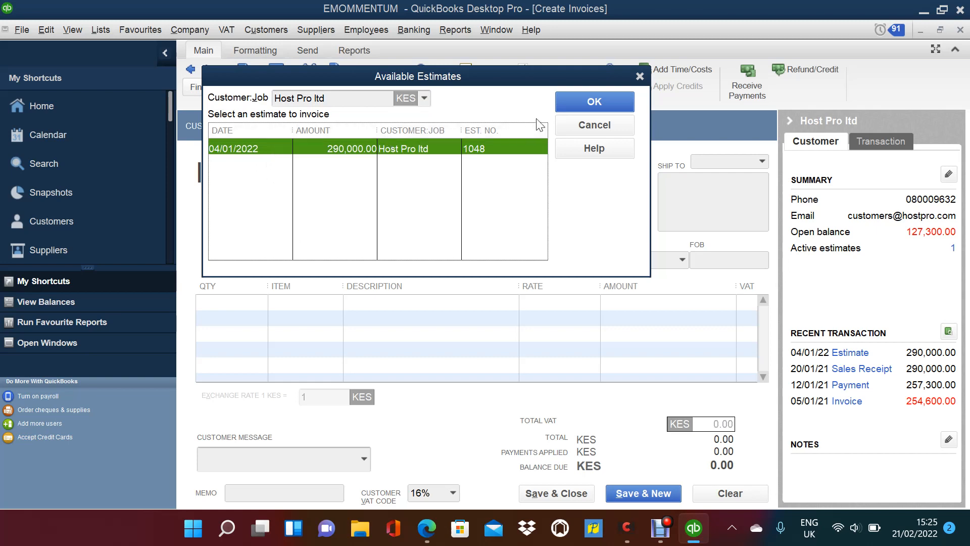
left_click(589, 95)
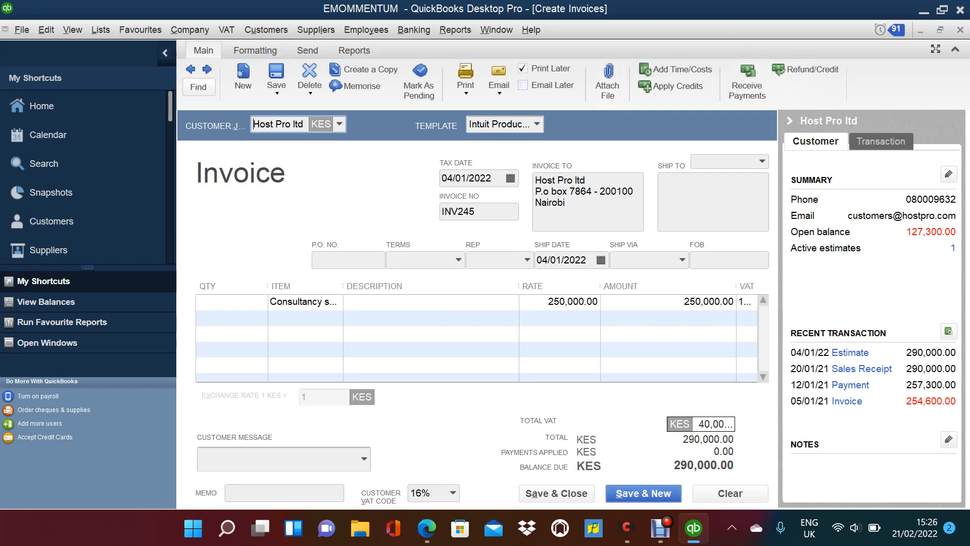
Set the invoice's tax date to 10/01/2022, then save and close the invoice
left_click(510, 179)
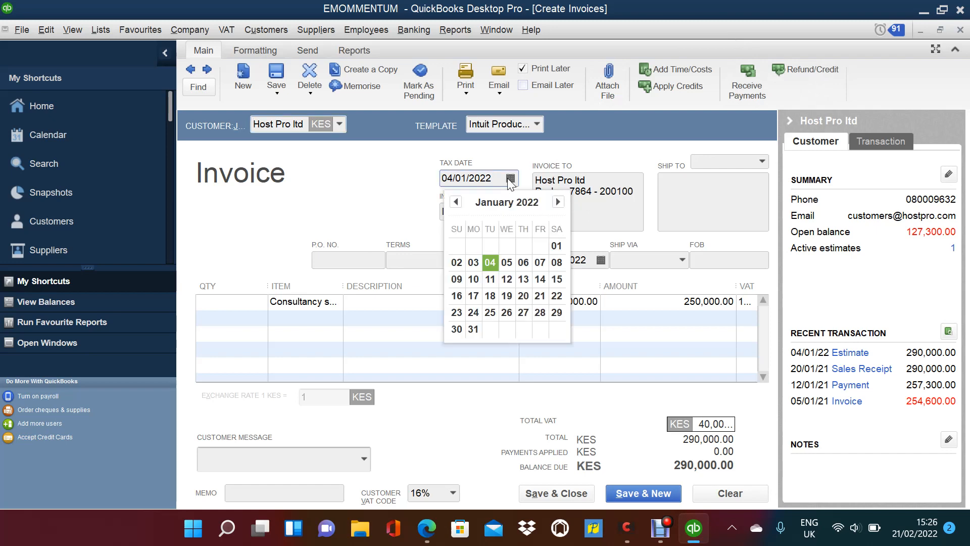
left_click(473, 279)
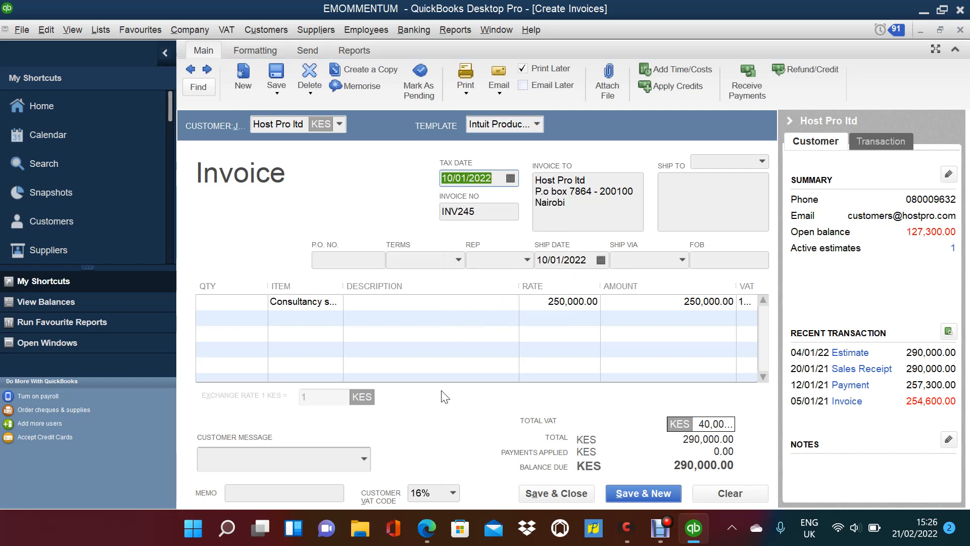
left_click(558, 493)
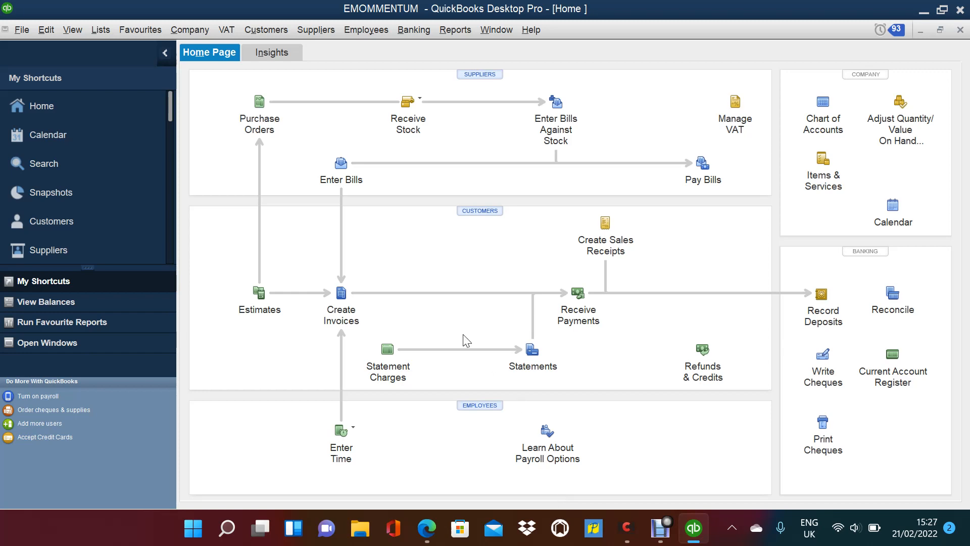
Start a customer payment from Host Pro ltd and apply it to the invoice dated 10/01/2022, keeping automatic payment calculation on
left_click(268, 29)
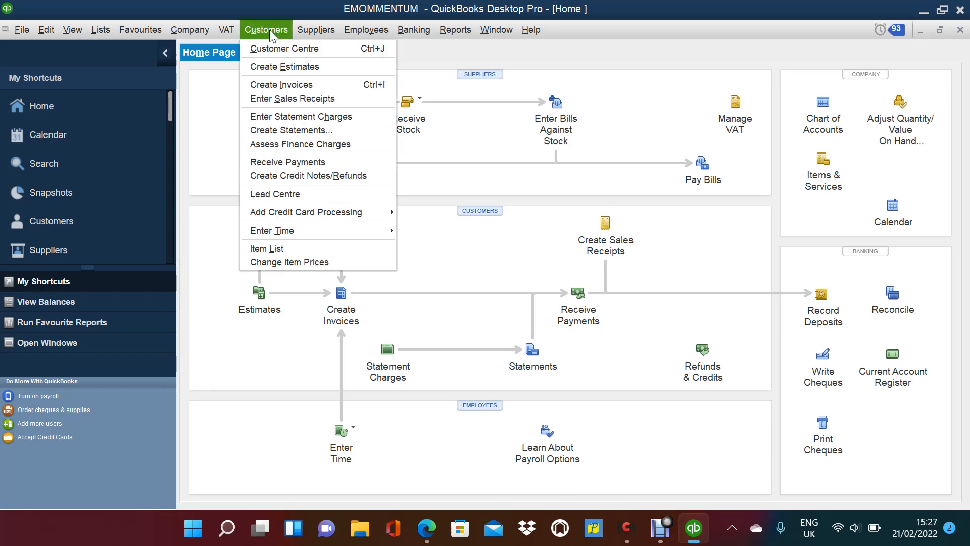
left_click(284, 162)
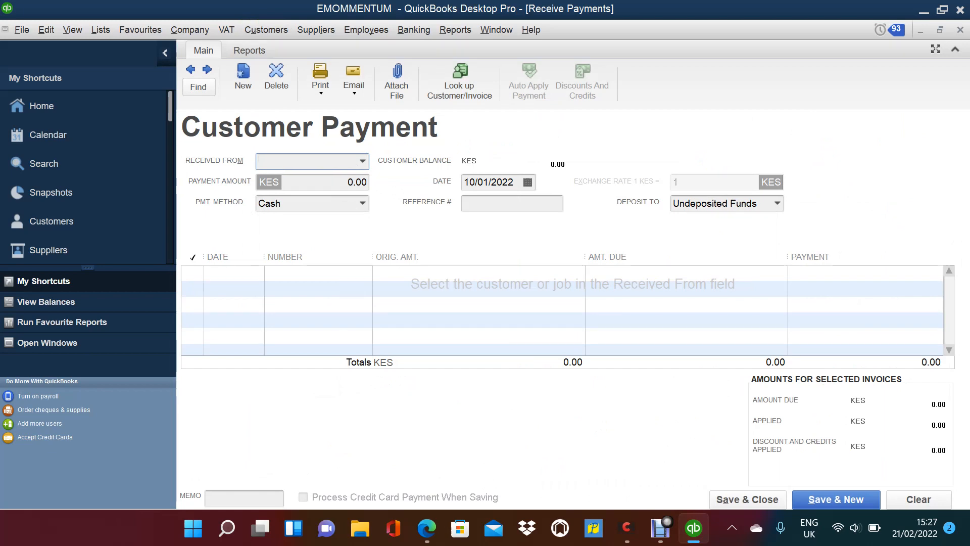
left_click(363, 160)
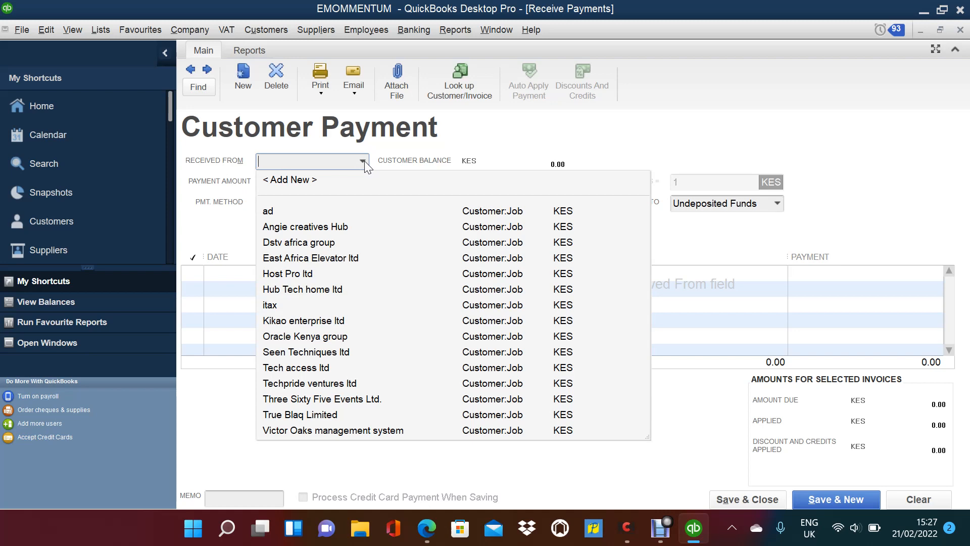
left_click(273, 274)
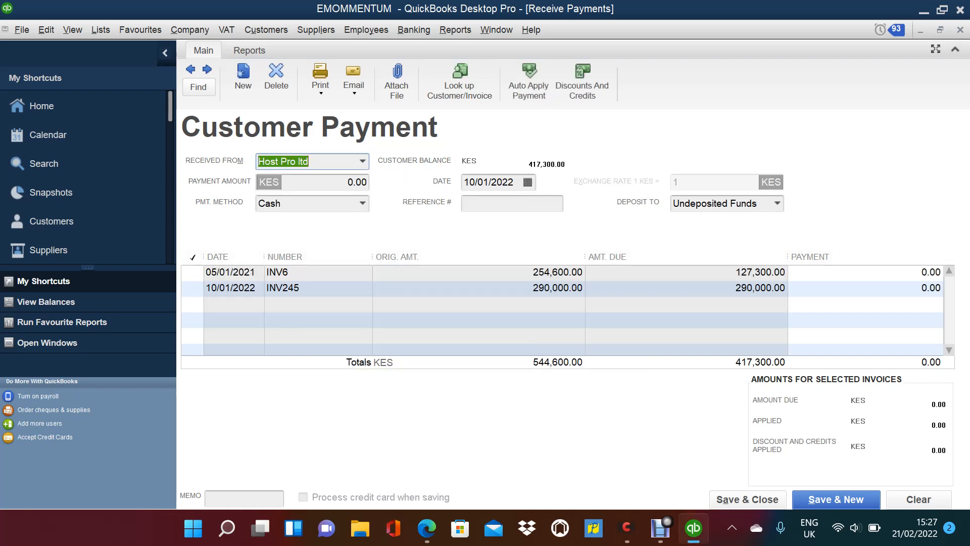
left_click(345, 182)
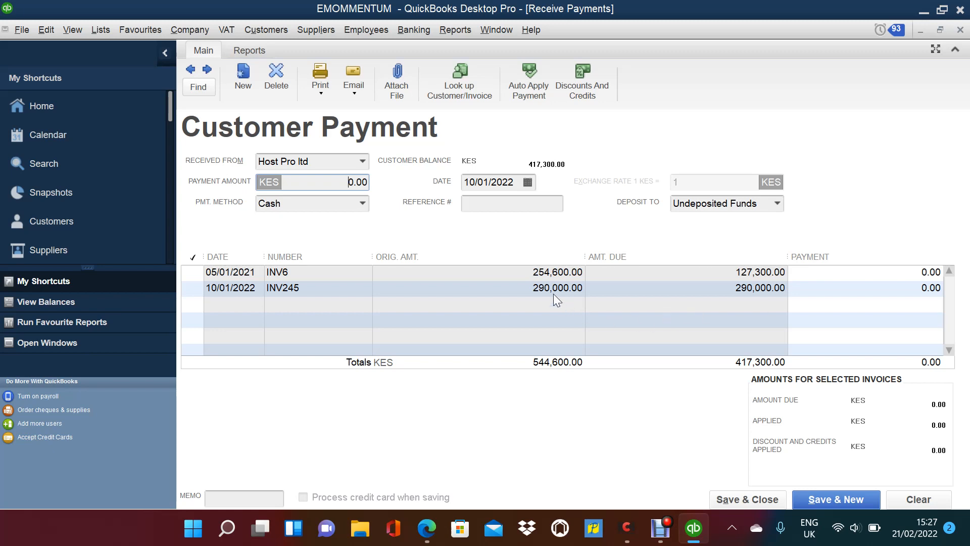
left_click(192, 288)
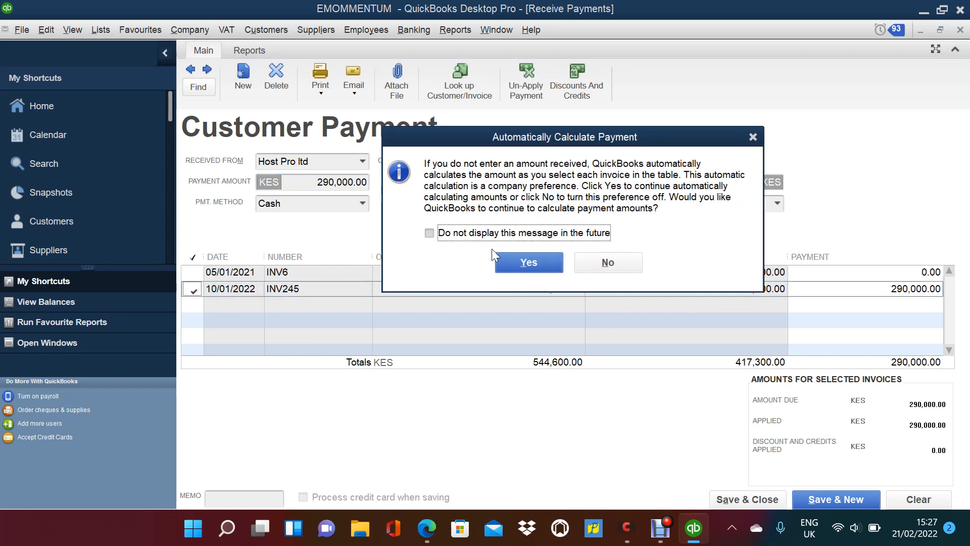
left_click(505, 259)
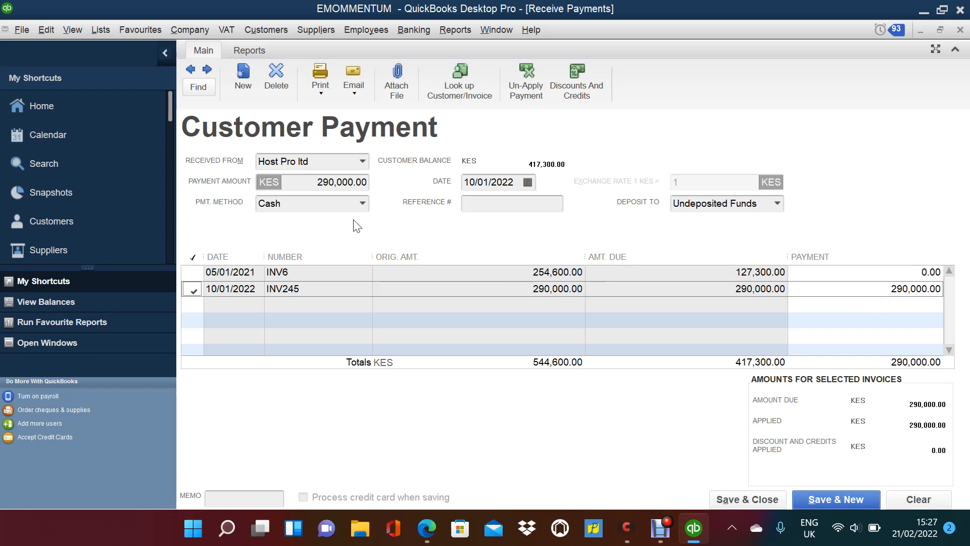
Set the payment method to Cheque with cheque number 3435, then save and close the customer payment
left_click(363, 203)
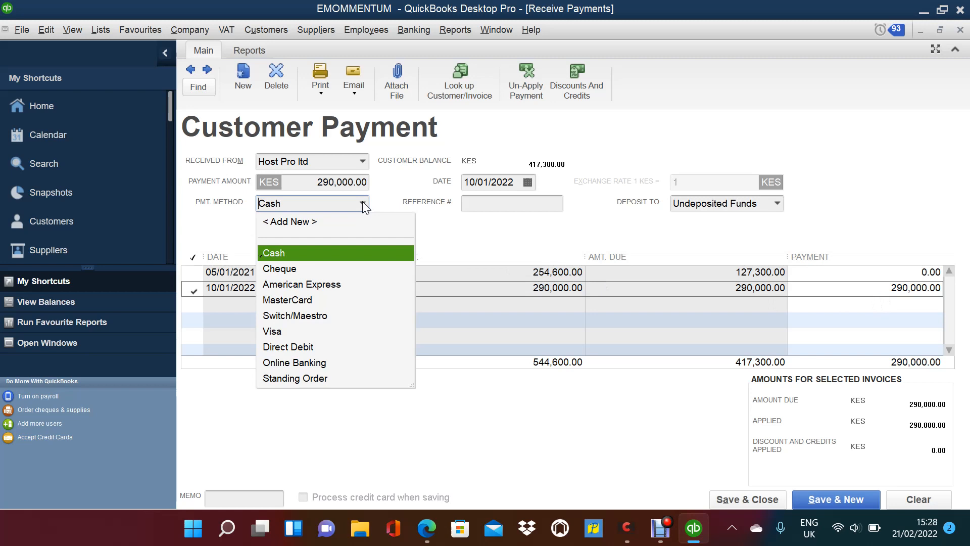
left_click(284, 270)
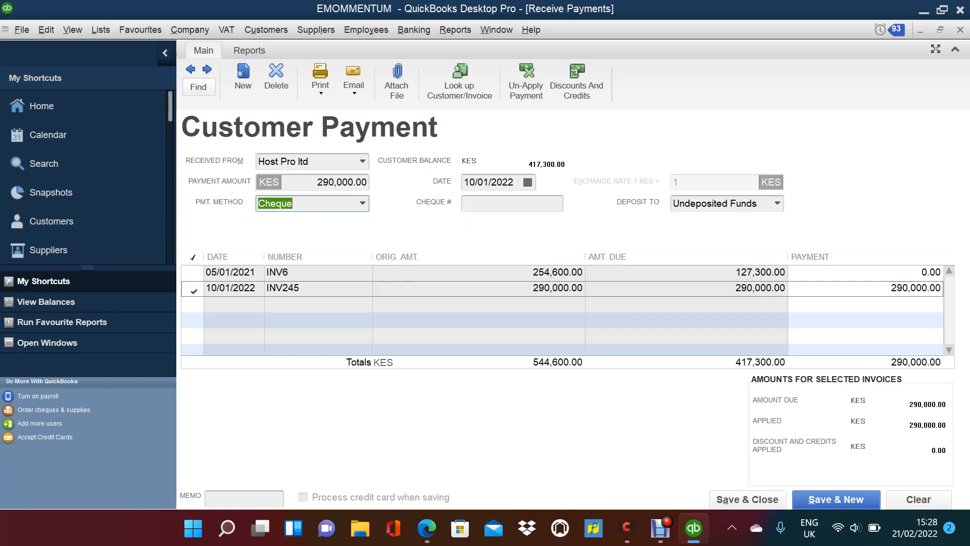
key("Tab")
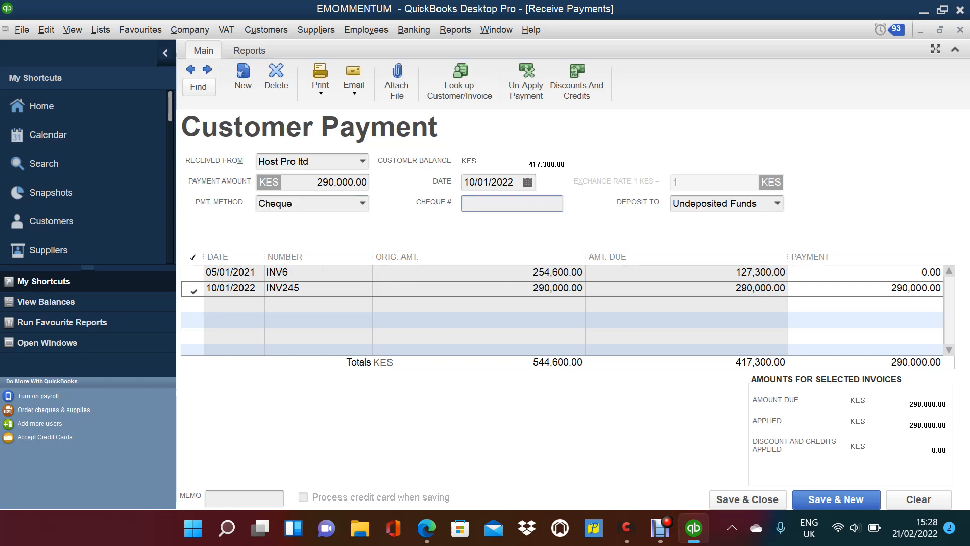
type("3435")
left_click(759, 499)
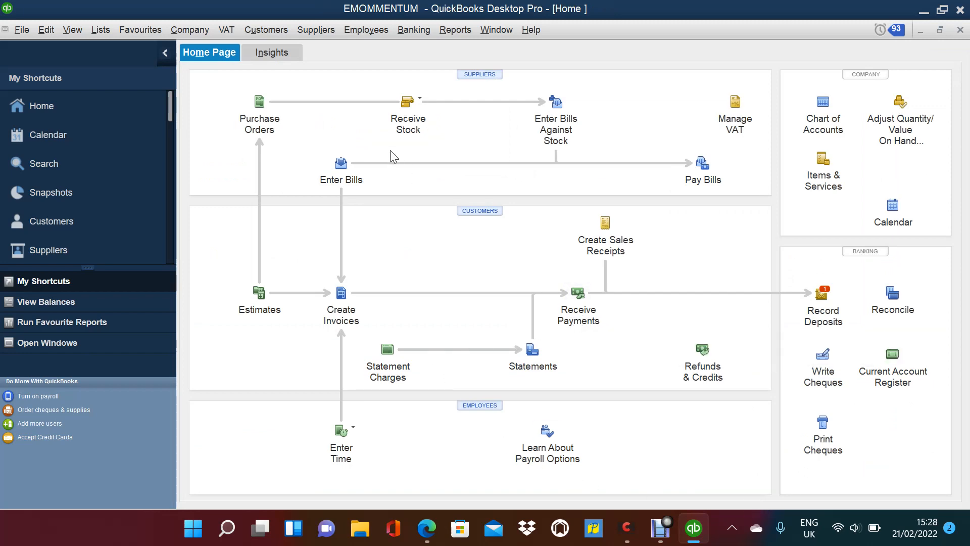
Start a bank deposit and add the Host Pro ltd cheque payment dated 10/01/2022 to it
left_click(822, 302)
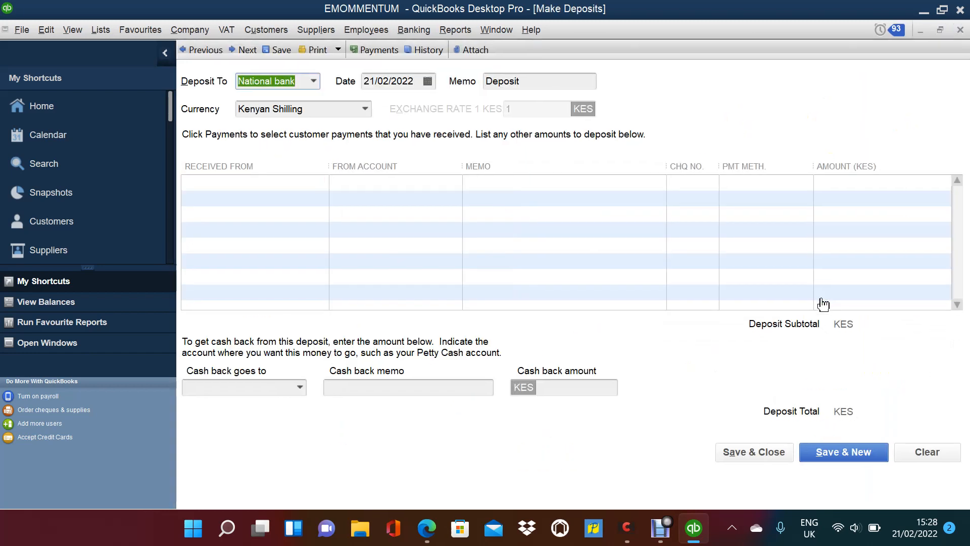
left_click(375, 51)
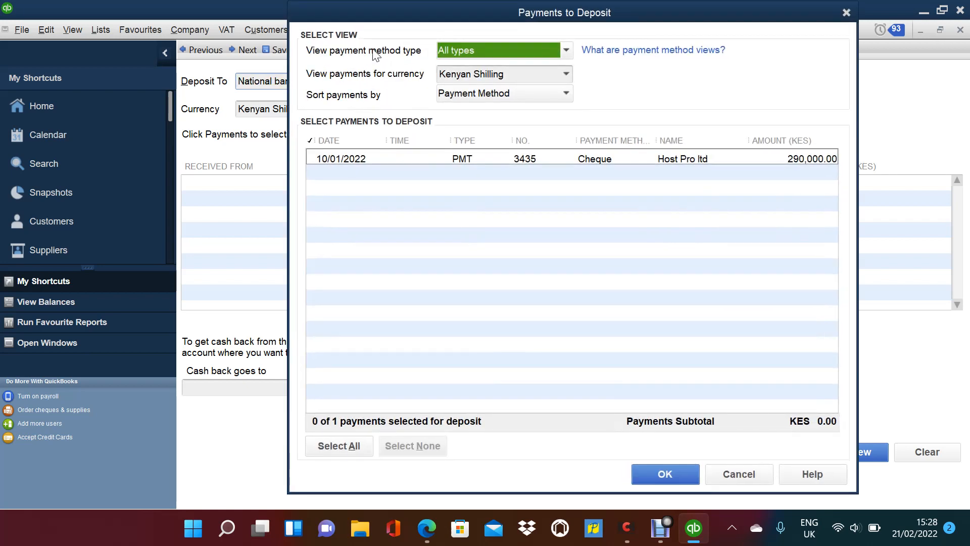
left_click(311, 158)
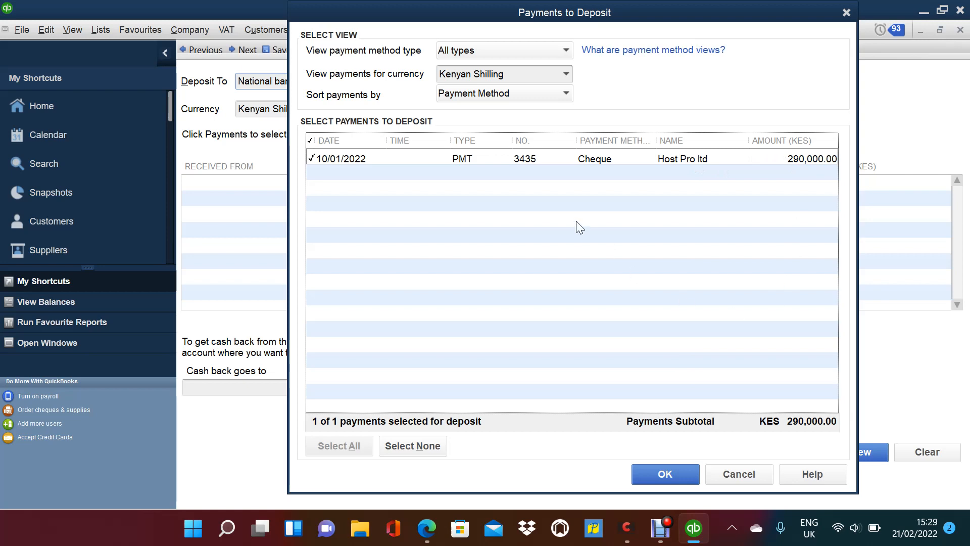
left_click(653, 476)
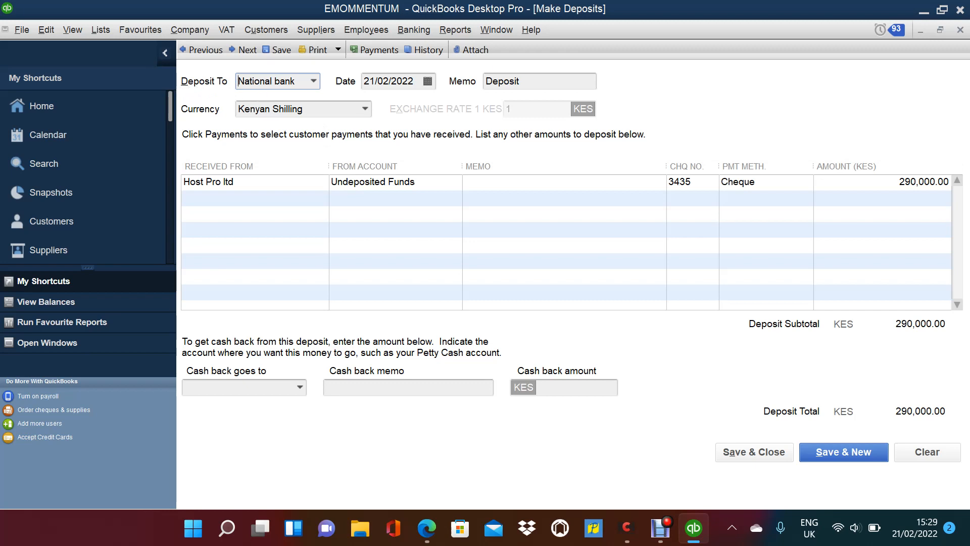
Set the account receiving the deposit to ECO bank and dismiss the default accounts notice
left_click(317, 84)
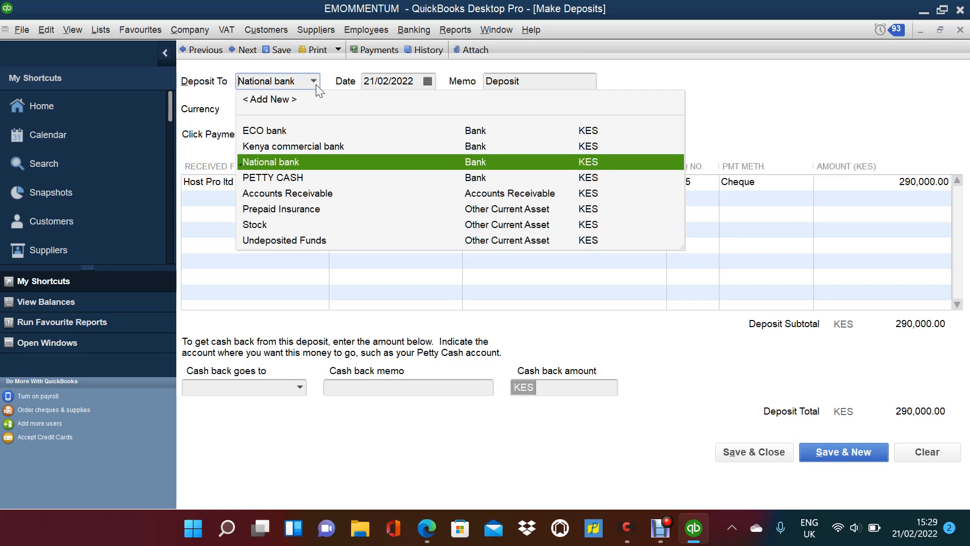
left_click(273, 132)
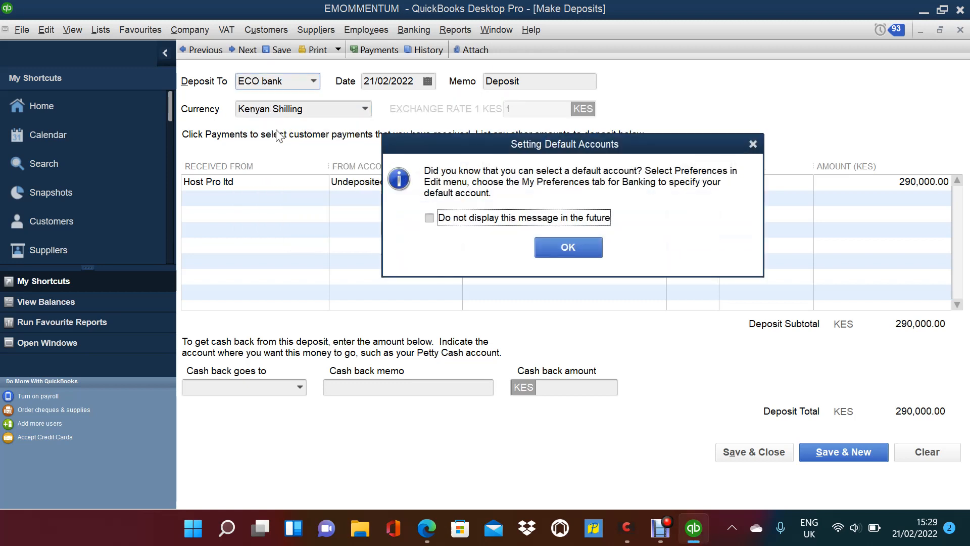
left_click(556, 246)
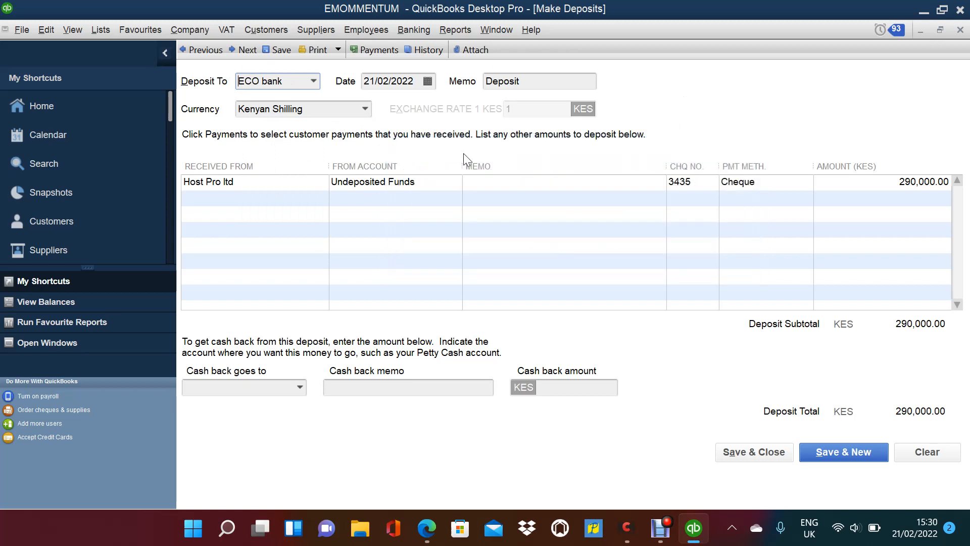
Set the deposit date to 25/01/2022, then save and close the deposit
left_click(429, 81)
left_click(429, 82)
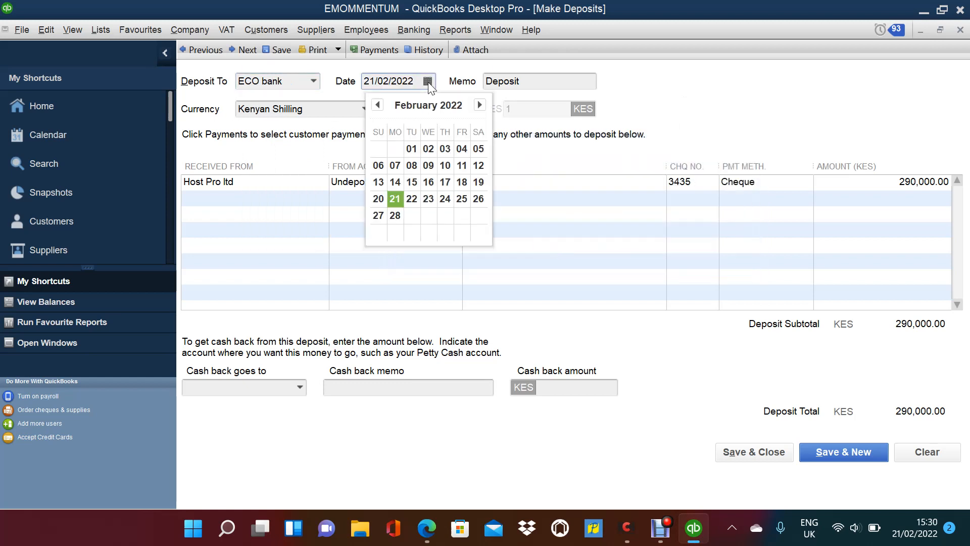
left_click(377, 104)
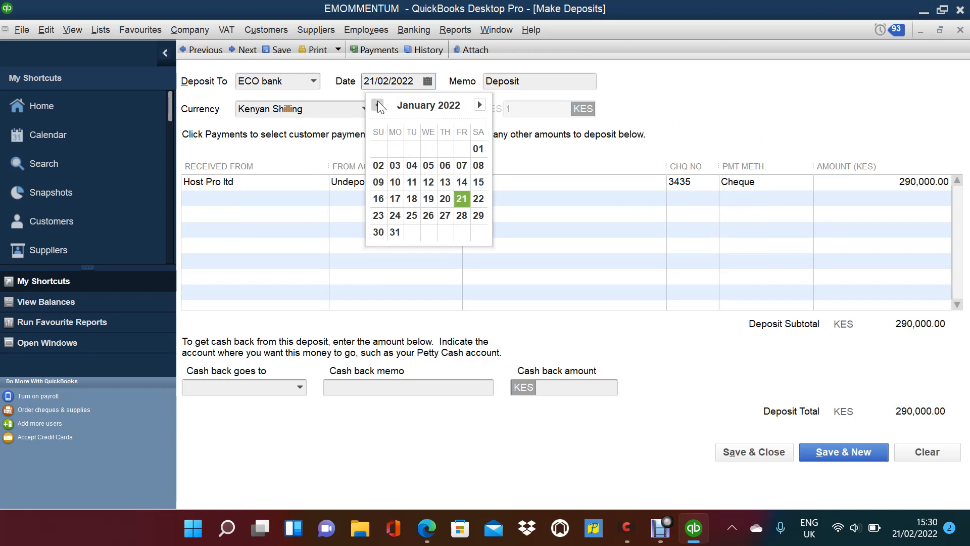
left_click(414, 215)
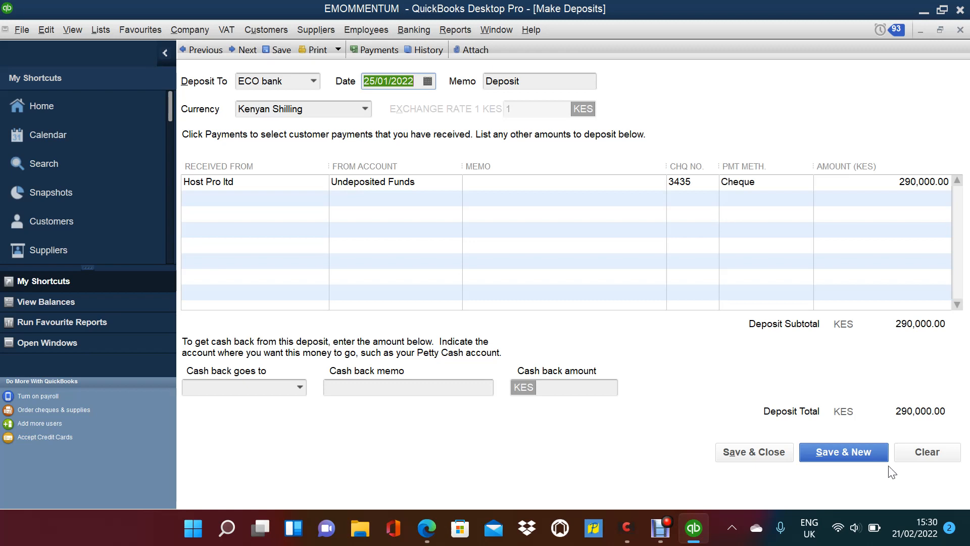
left_click(748, 452)
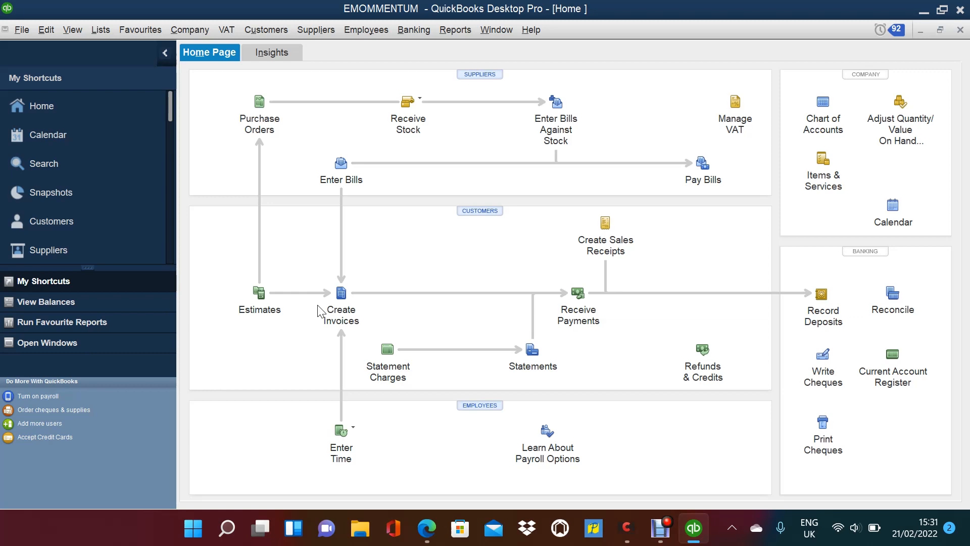
mouse_move(657, 537)
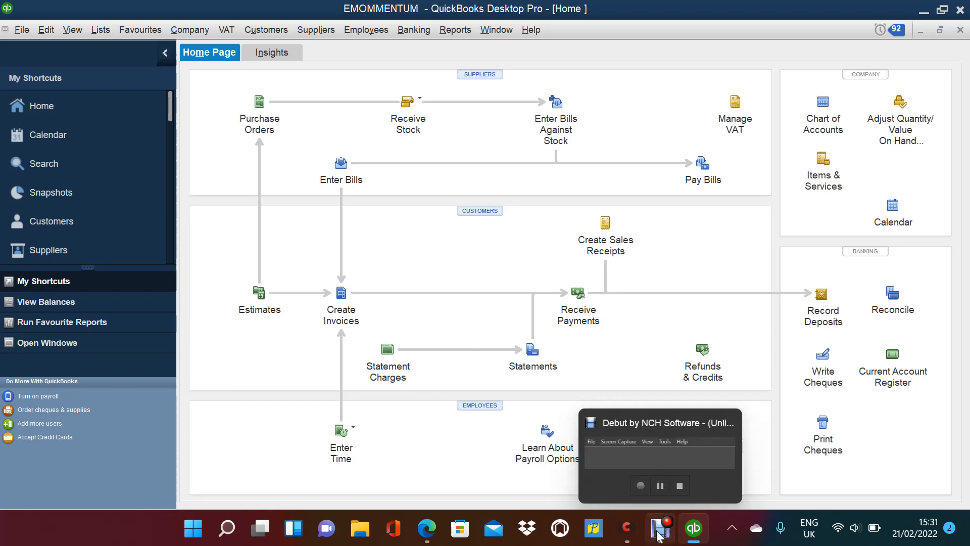